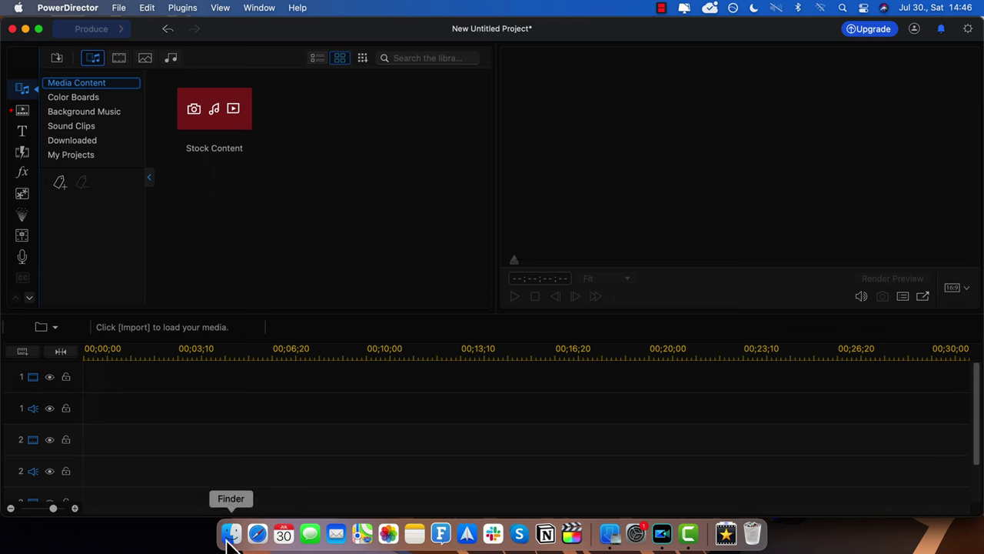
Step: Import the Criminal and Professor .mov clips from the ANIMATION folder into Media Content
left_click(231, 533)
left_click_drag(816, 112, 381, 217)
left_click(306, 244)
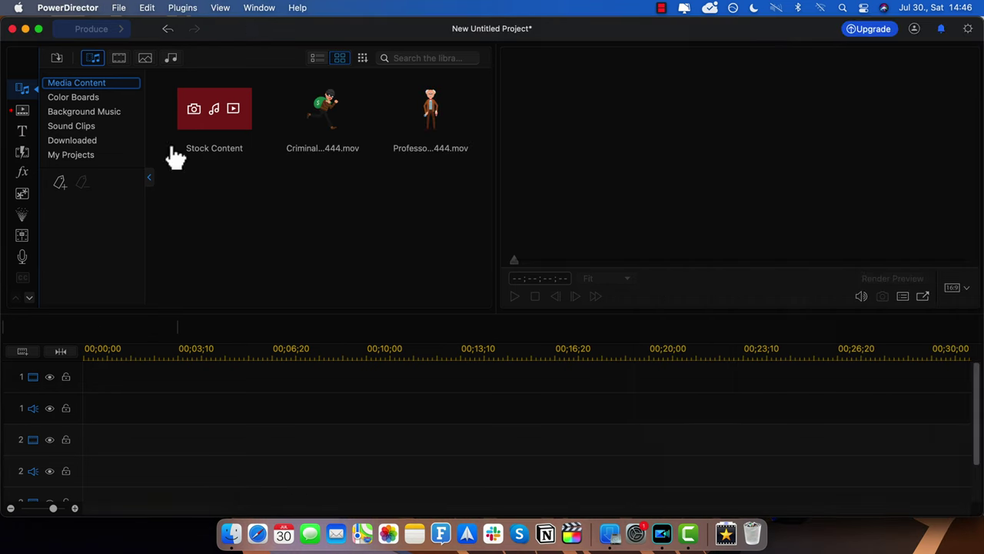
Step: Place the Criminal and Professor clips back to back on video track 2
left_click(40, 29)
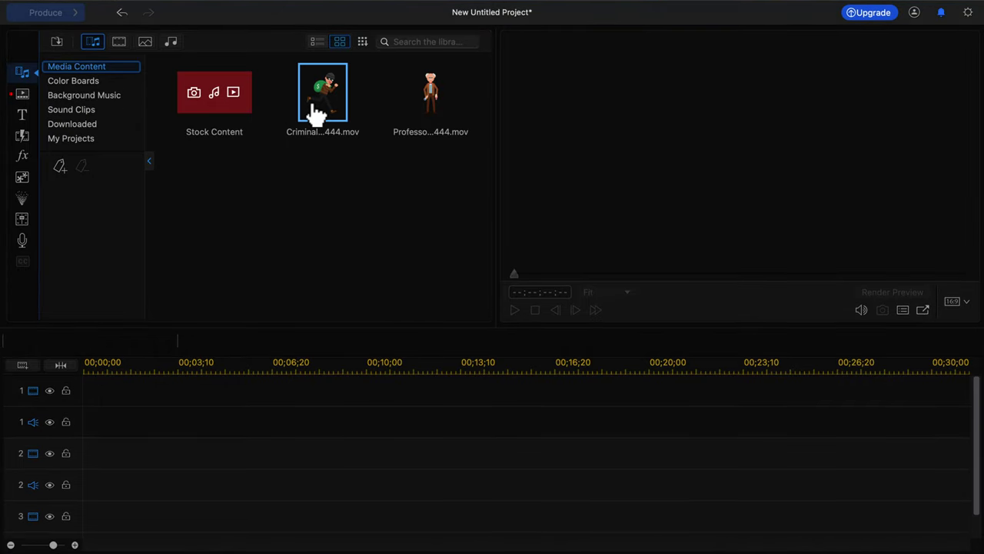
double_click(317, 113)
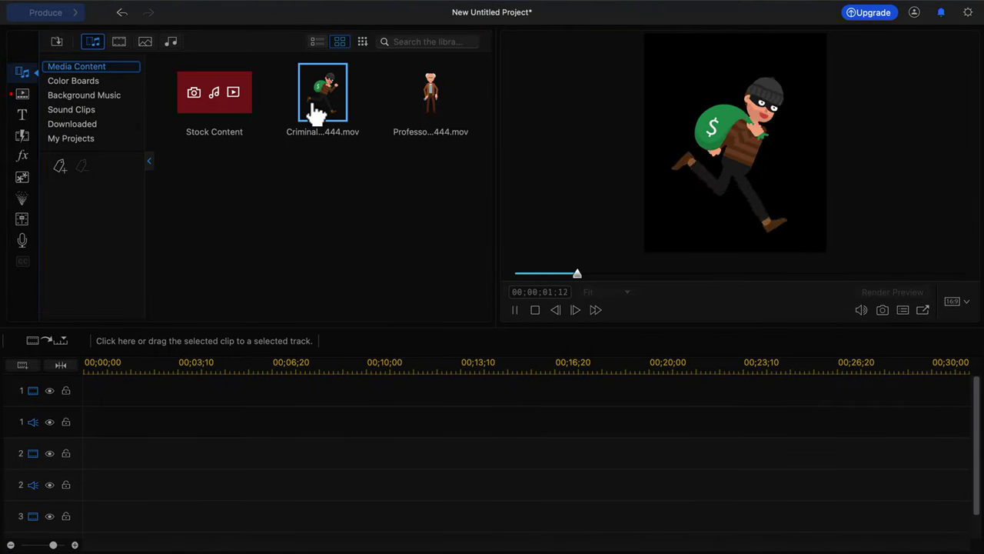
left_click(444, 114, "shift")
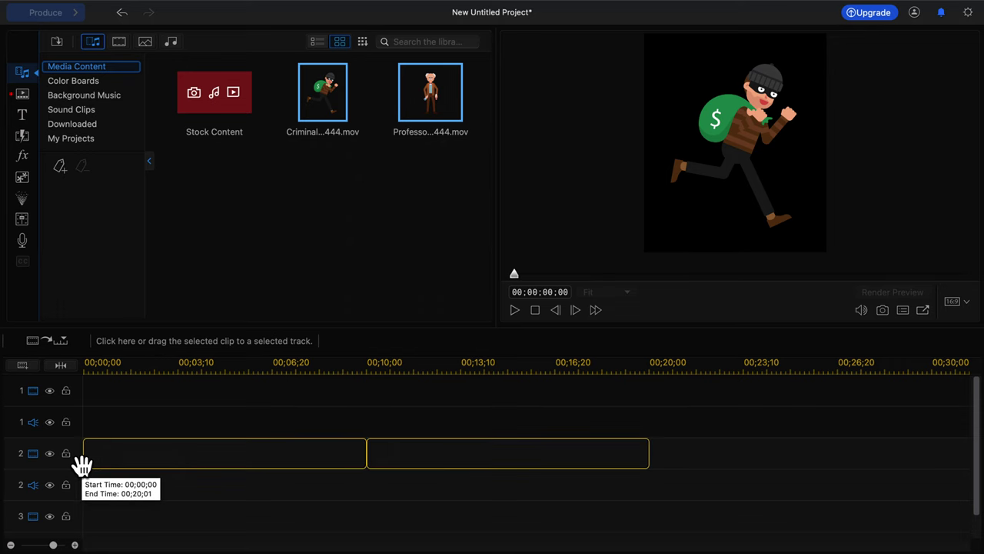
left_click_drag(82, 465, 82, 464)
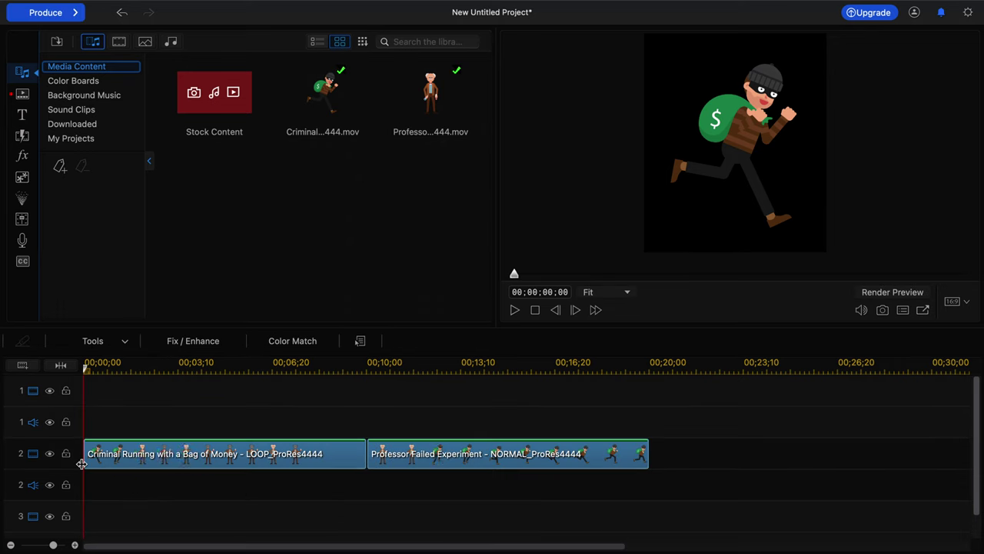
Step: Add the light blue colour board to track 1, stretch it to about 00;20;00, and play from 7 seconds
left_click(104, 84)
left_click_drag(327, 270, 83, 388)
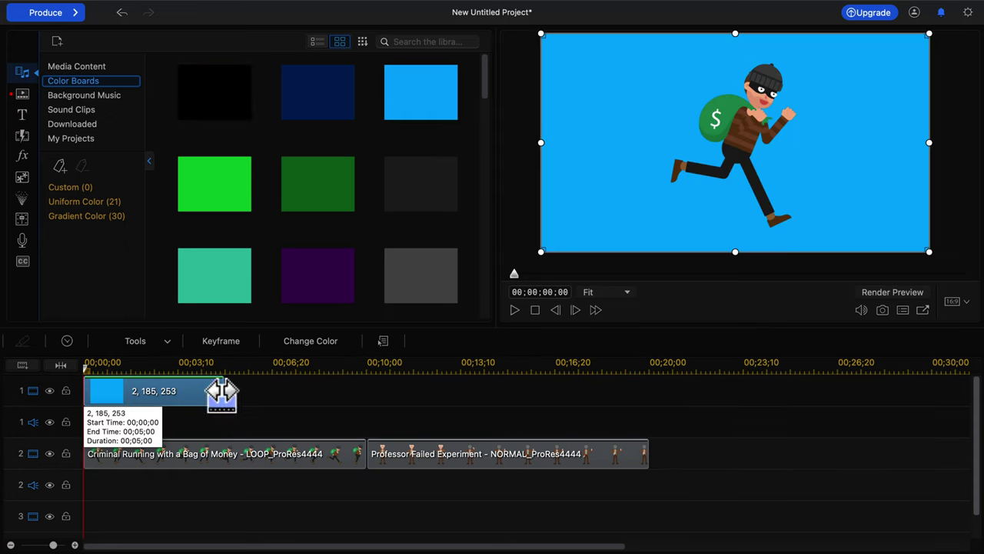
left_click_drag(222, 393, 648, 392)
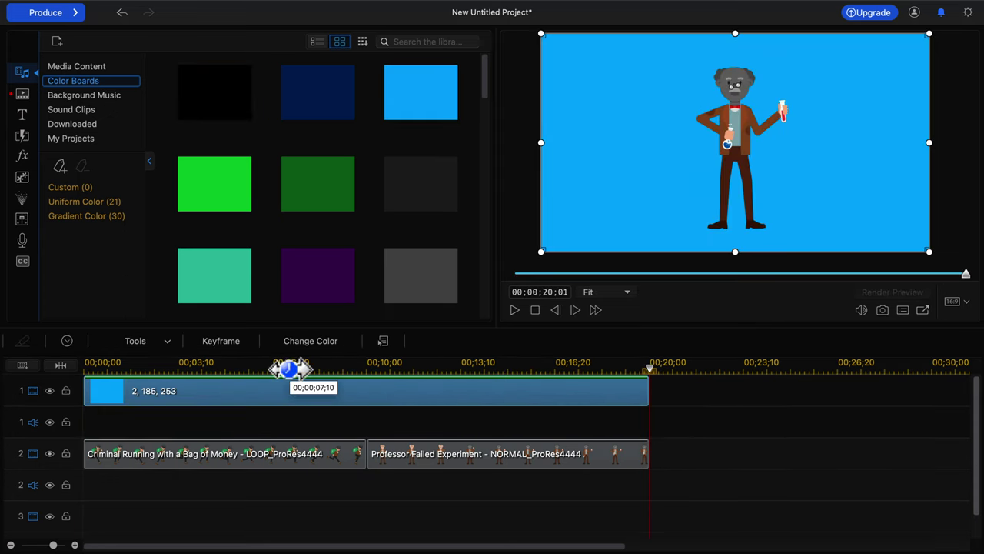
left_click(288, 369)
key("space")
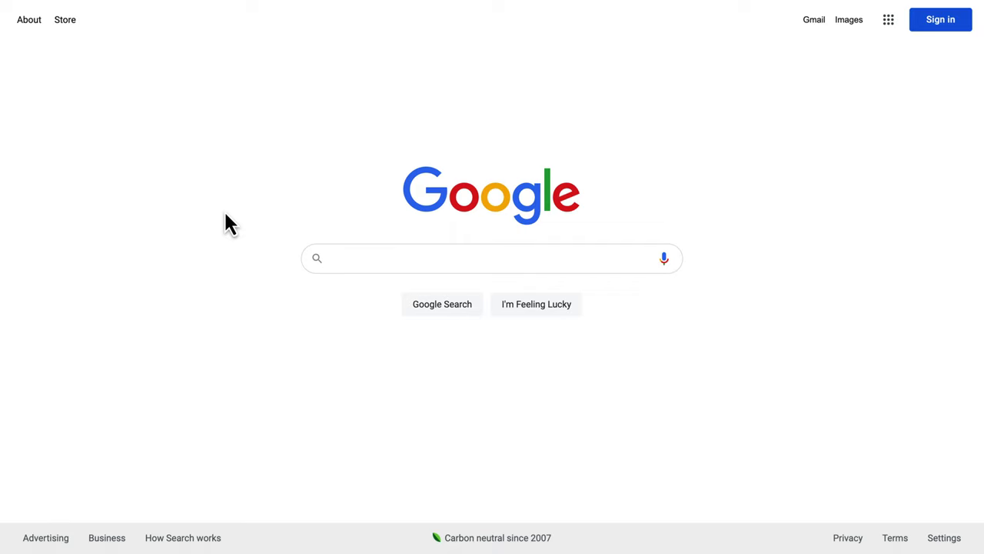
Step: Search Google for 'stock animation' and scroll to the VideoPlasty result
type("stock animation")
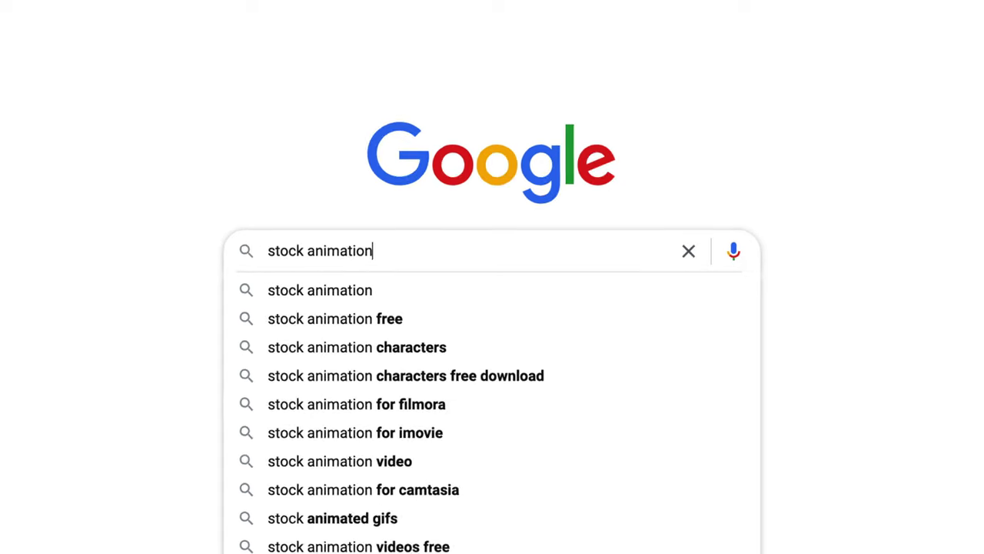
key("Return")
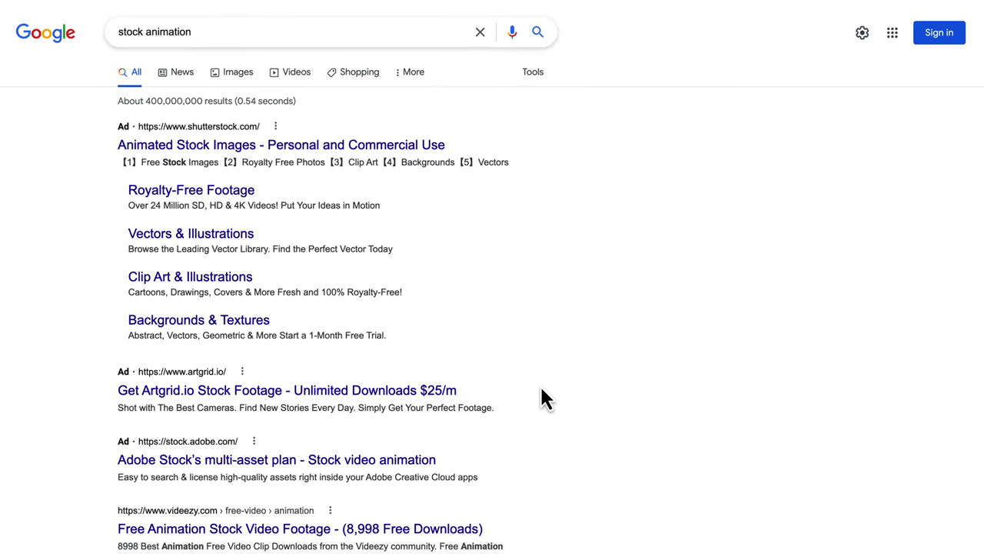
scroll(541, 390, "down", 5)
scroll(541, 390, "down", 2)
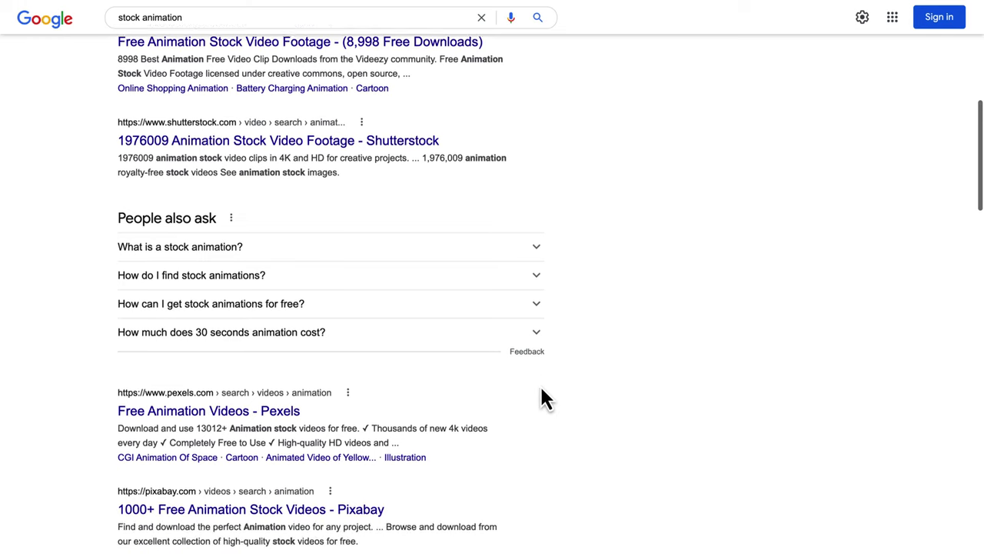
scroll(541, 389, "down", 3)
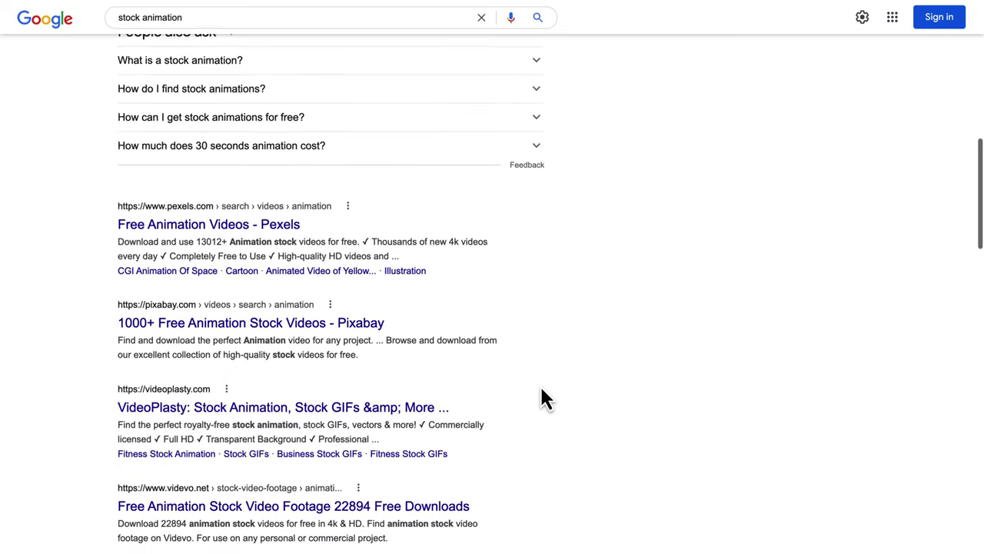
scroll(541, 389, "down", 3)
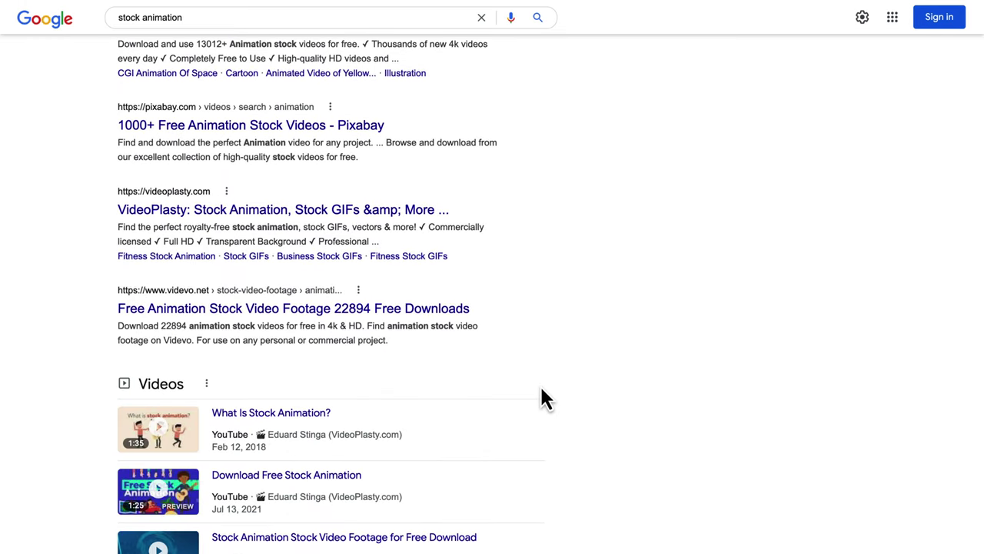
scroll(541, 389, "up", 1)
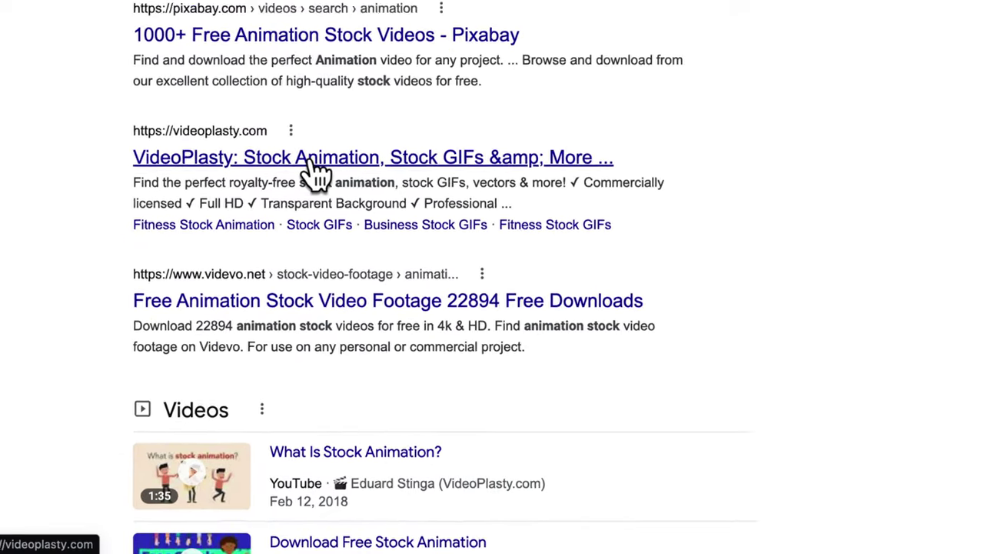
Step: Open VideoPlasty's Stock Animation section and scroll down to the Free Products listing
left_click(319, 152)
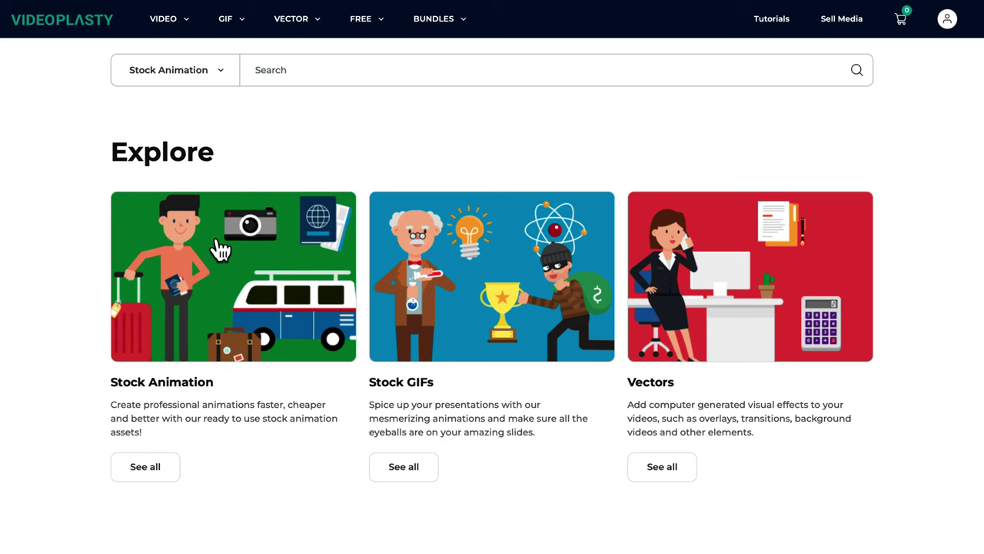
left_click(219, 247)
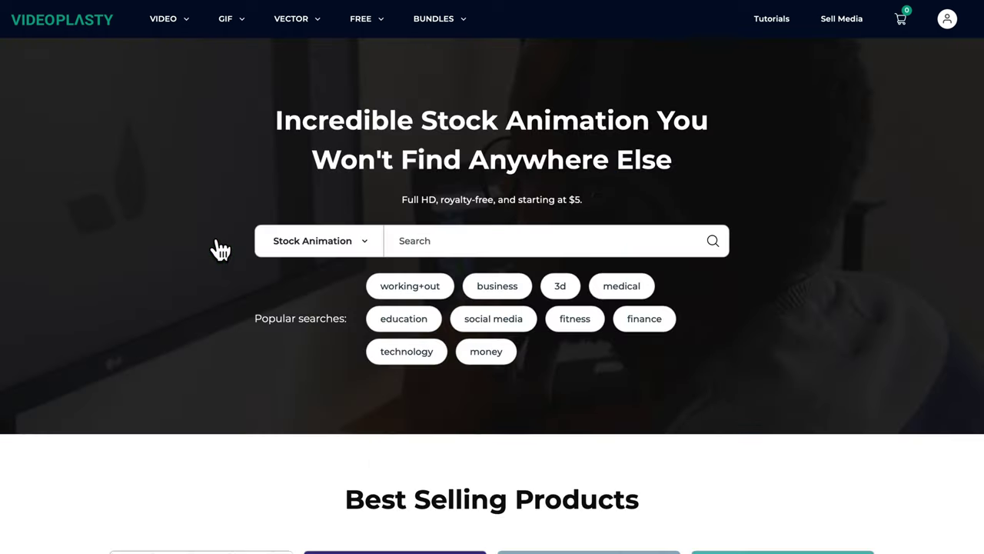
scroll(189, 384, "down", 5)
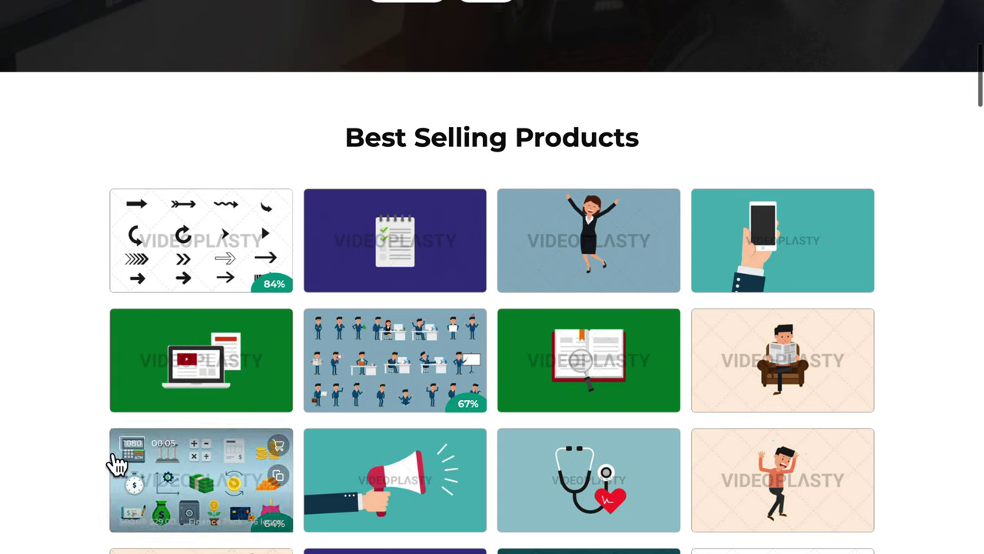
scroll(85, 474, "down", 4)
scroll(86, 474, "down", 5)
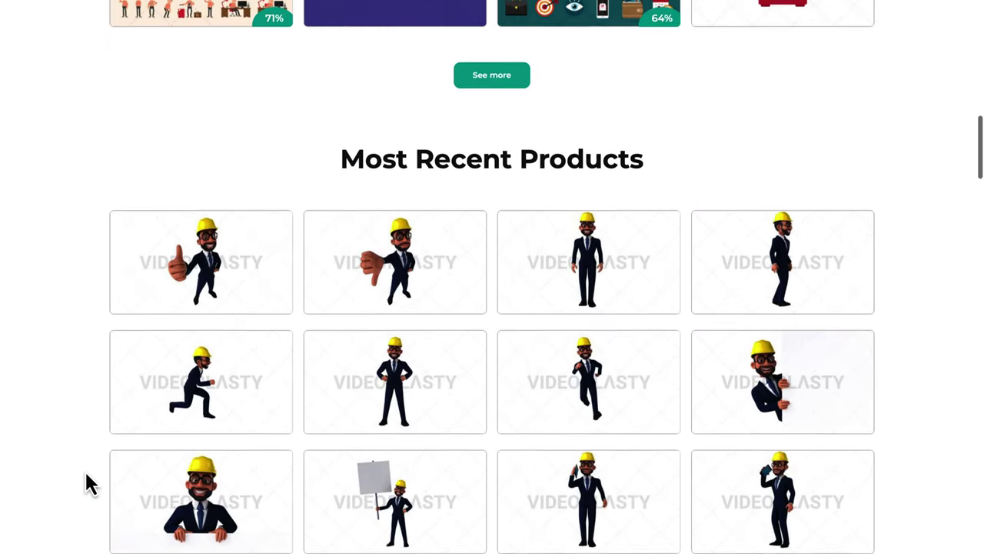
scroll(86, 472, "down", 9)
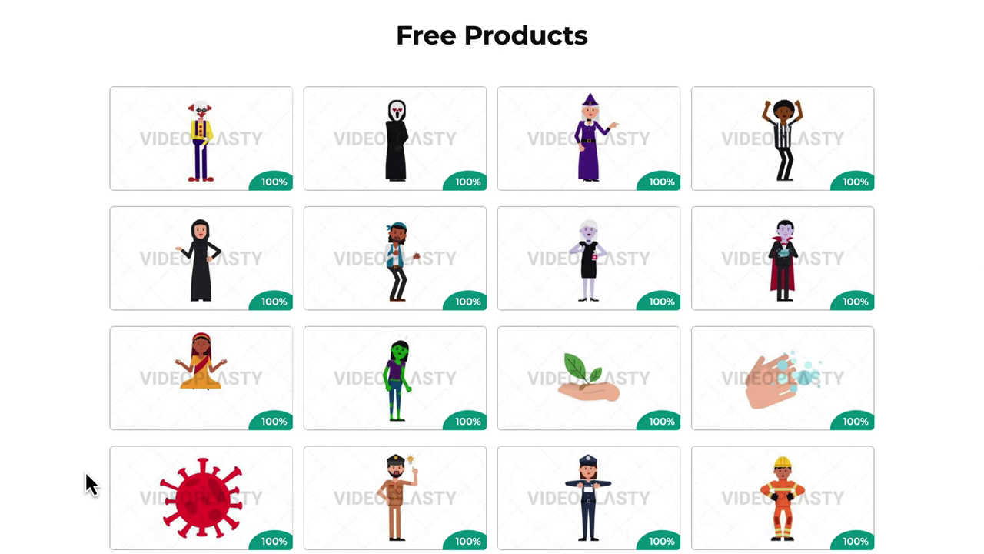
scroll(87, 483, "down", 1)
Step: Show all free stock animations and add three, including the dancing man and Jesus Pointing Above, to the cart
left_click(470, 495)
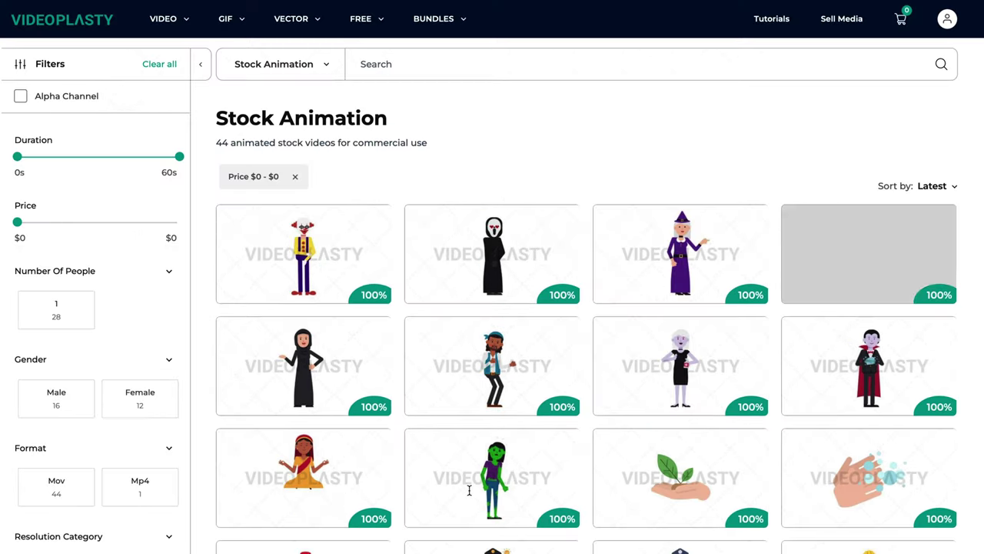
scroll(398, 433, "down", 1)
scroll(399, 433, "down", 1)
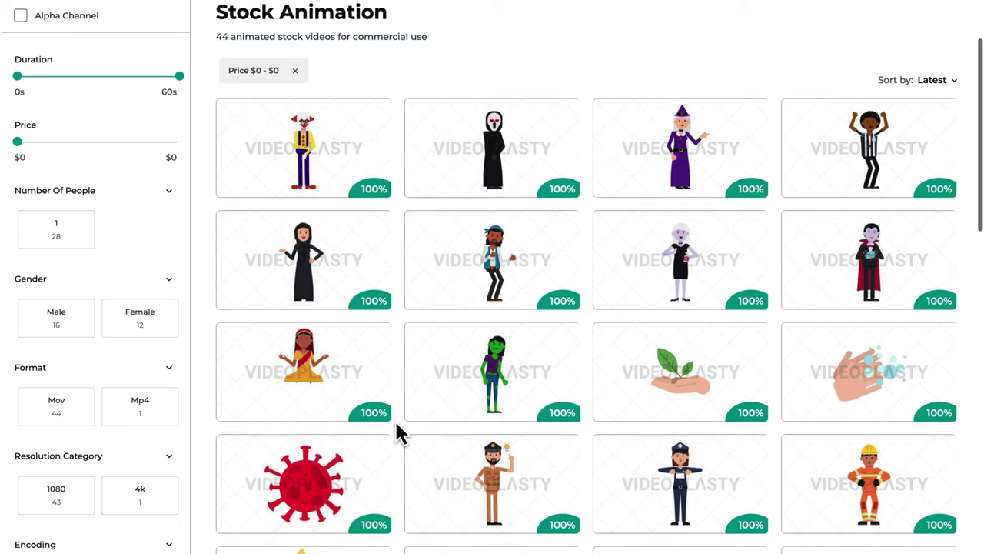
left_click(378, 340)
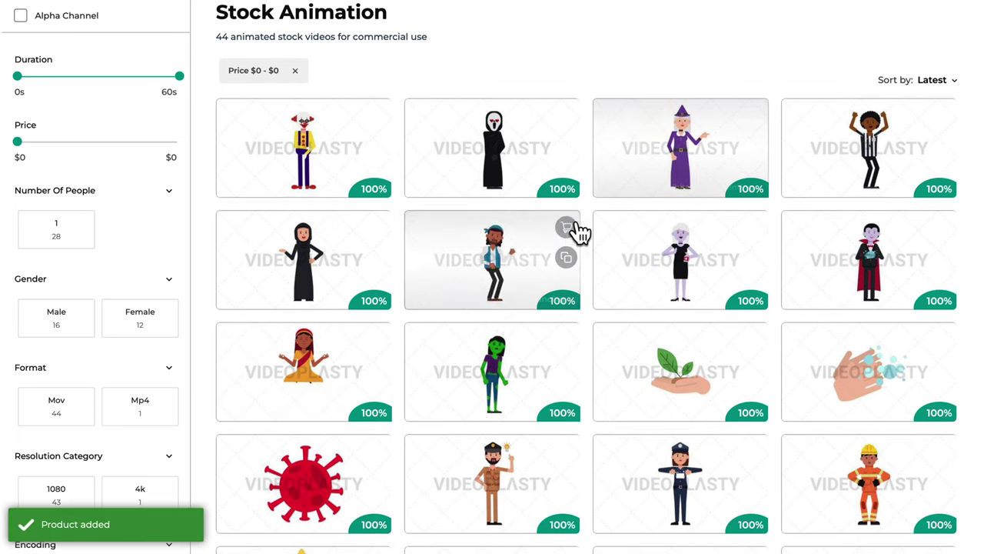
left_click(566, 227)
scroll(593, 278, "down", 3)
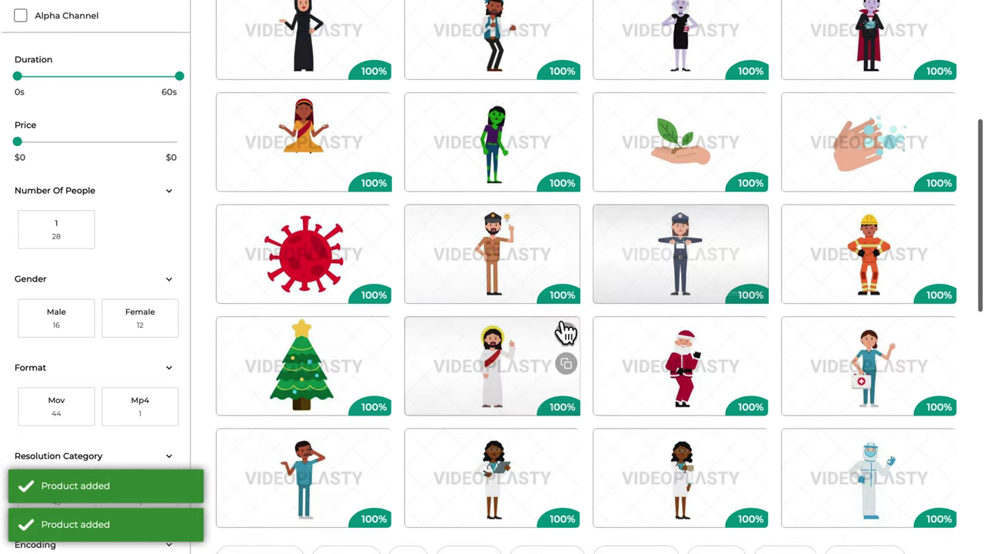
left_click(566, 333)
Step: Add Santa Claus Dancing to the cart, proceed to checkout, and search for Travel animations
left_click(702, 344)
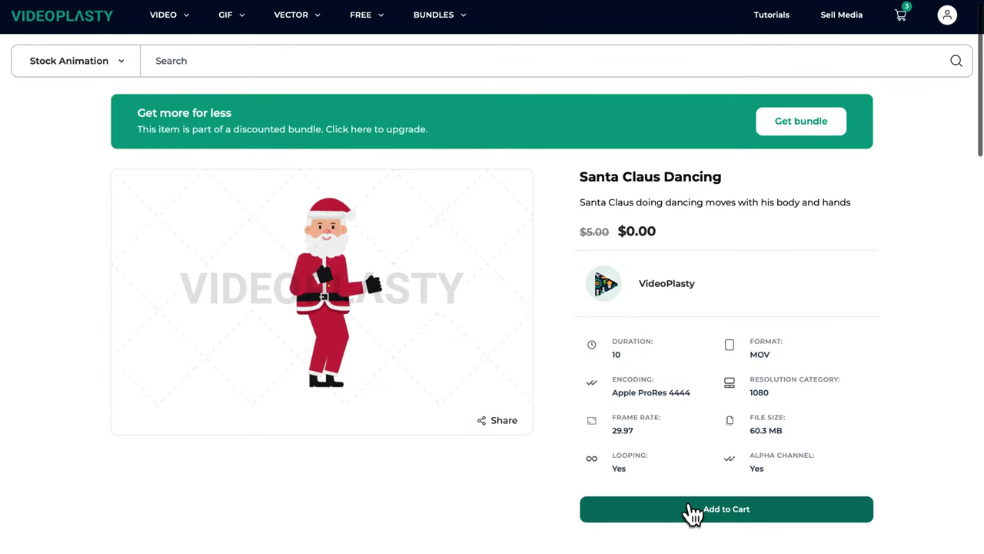
left_click(692, 512)
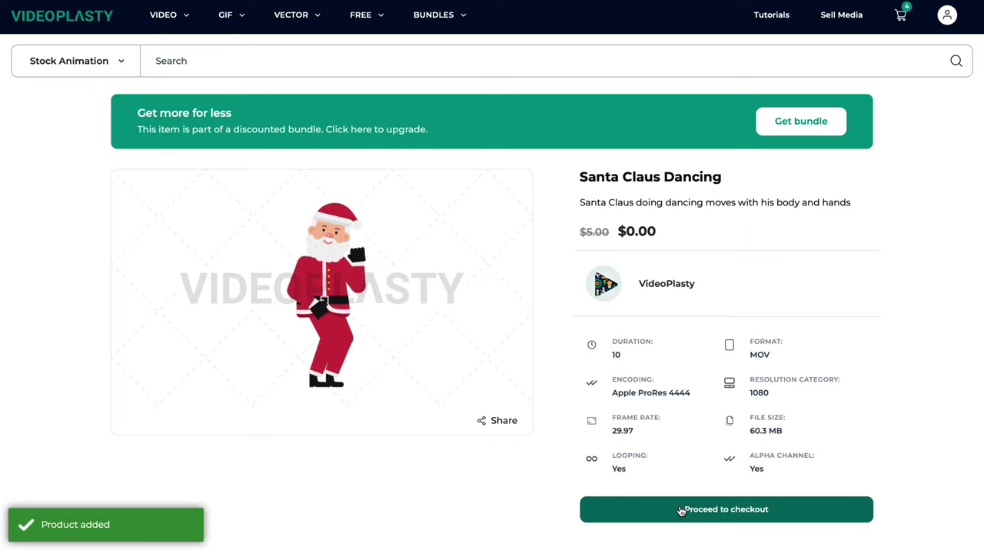
left_click(680, 509)
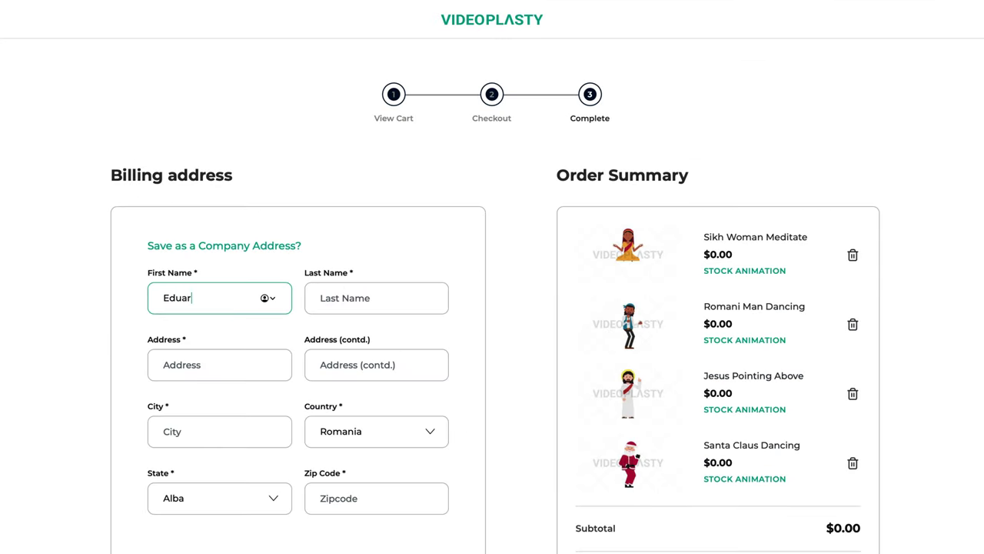
type("ti")
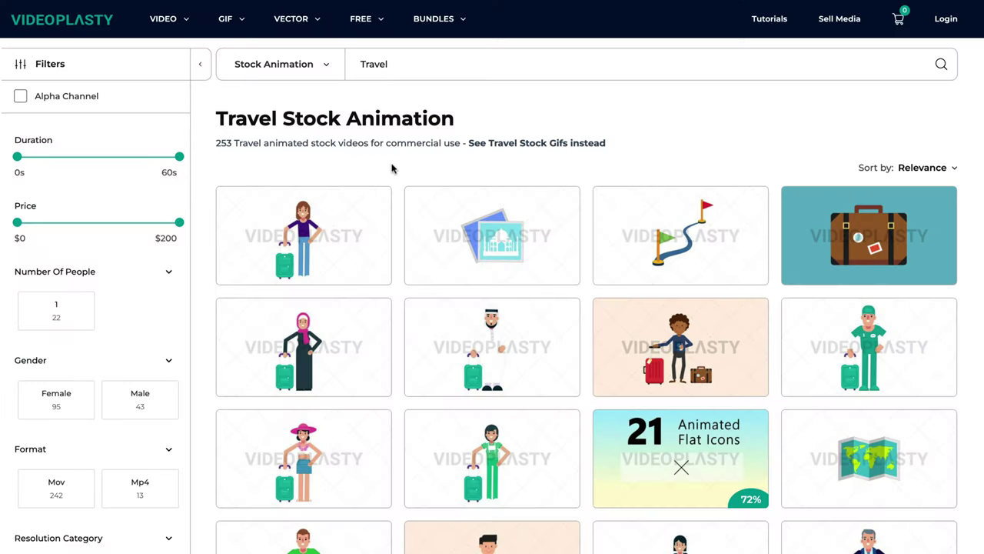
Step: Open the Normie Man Traveling product page and scroll to its Same Character items
scroll(392, 168, "down", 4)
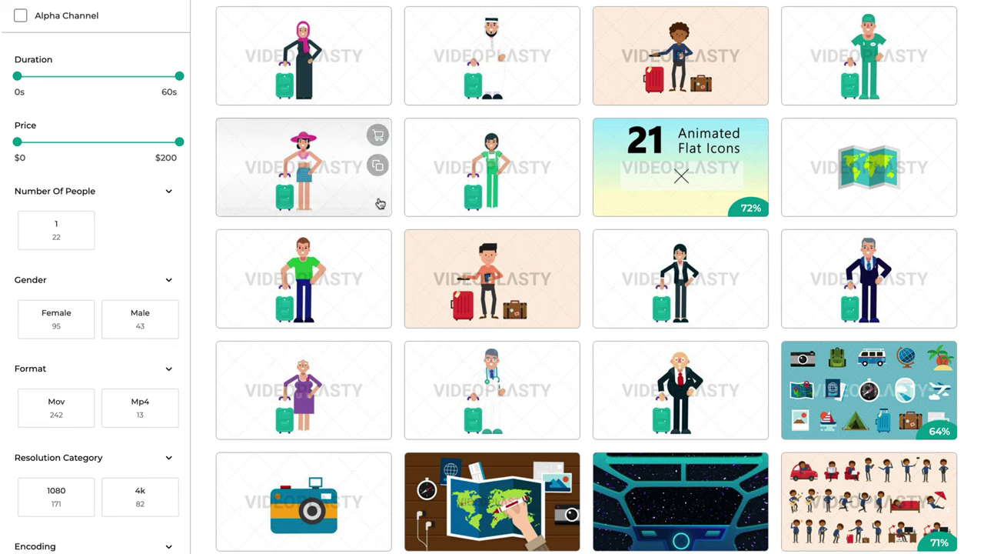
left_click(307, 265)
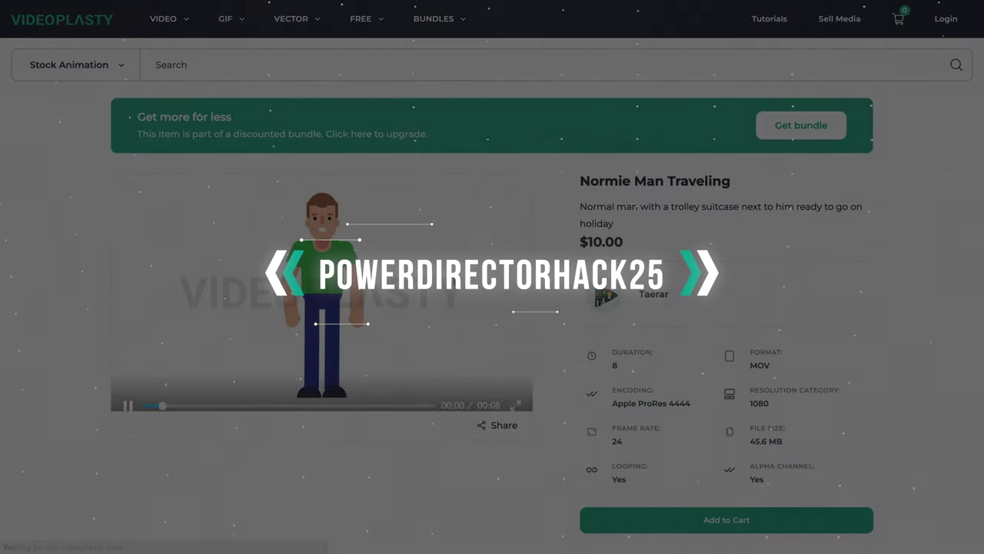
scroll(326, 244, "down", 3)
scroll(492, 307, "down", 7)
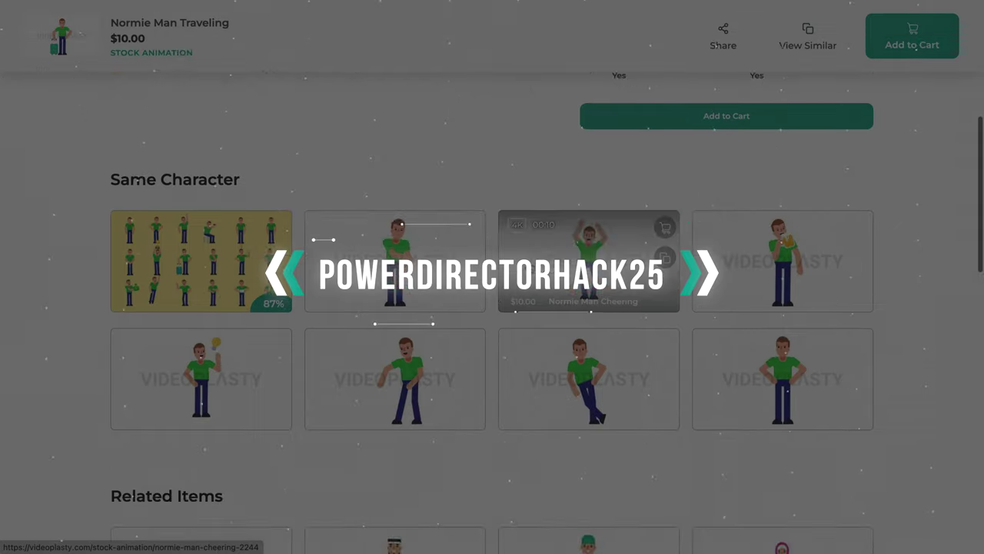
scroll(235, 308, "up", 5)
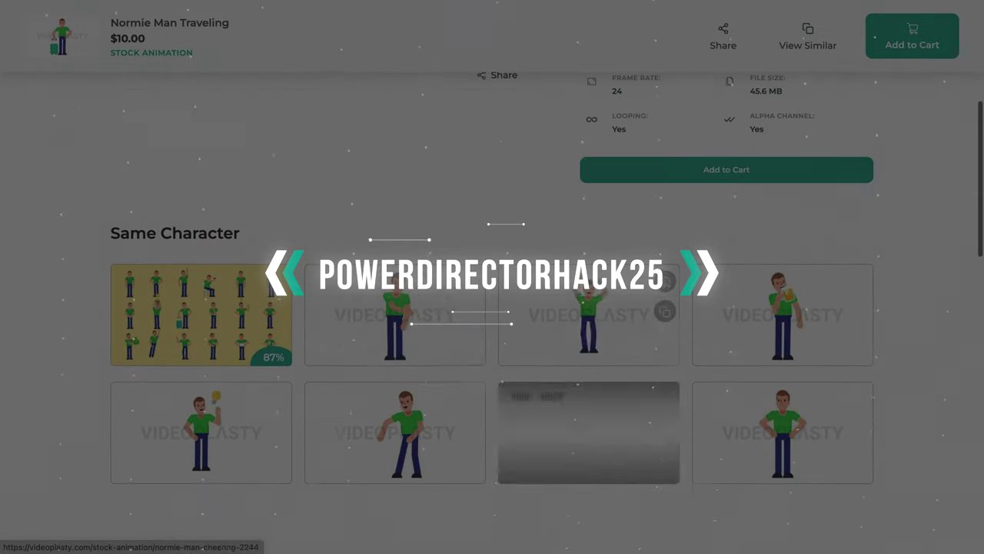
Step: Open the Normie Man Character Pack: 78 Actions and skip its preview ahead to the car scene
left_click(196, 311)
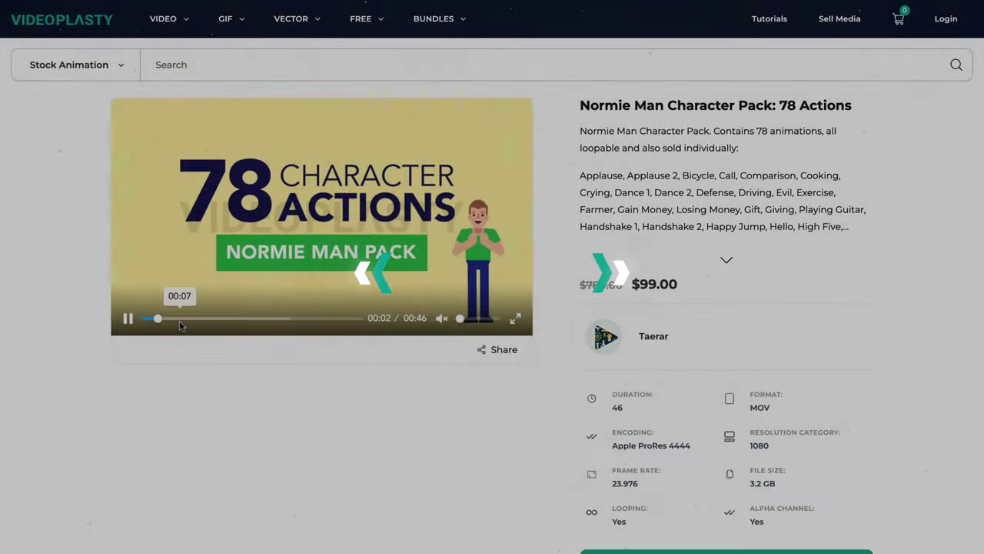
left_click_drag(181, 318, 206, 319)
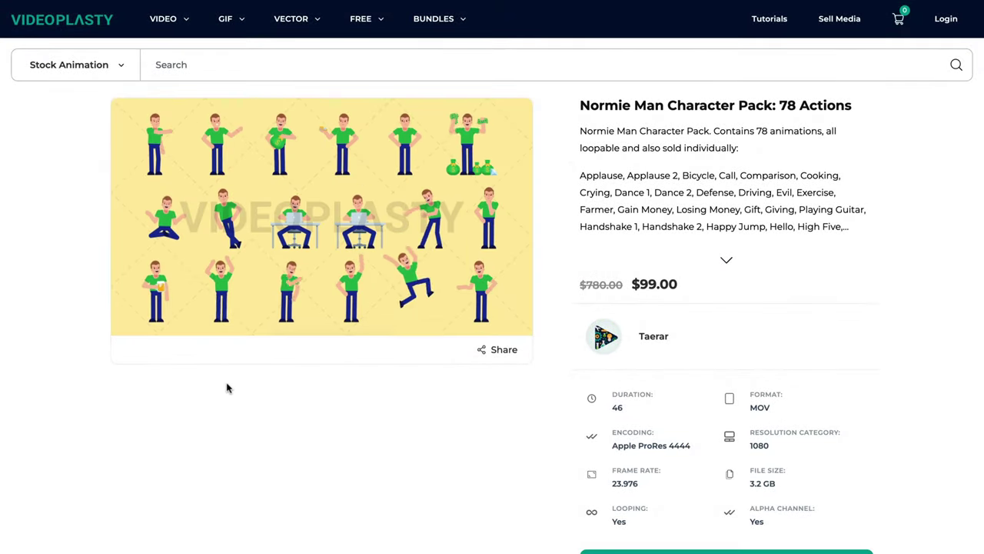
left_click(266, 318)
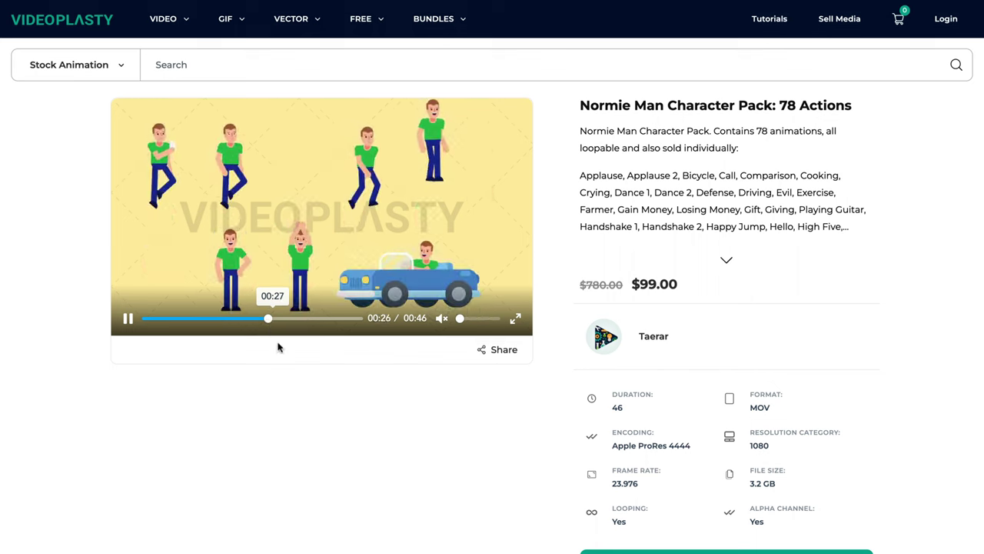
Step: Open the full discounted Packs catalogue of 151 packs via VIDEO > Bundles
mouse_move(163, 27)
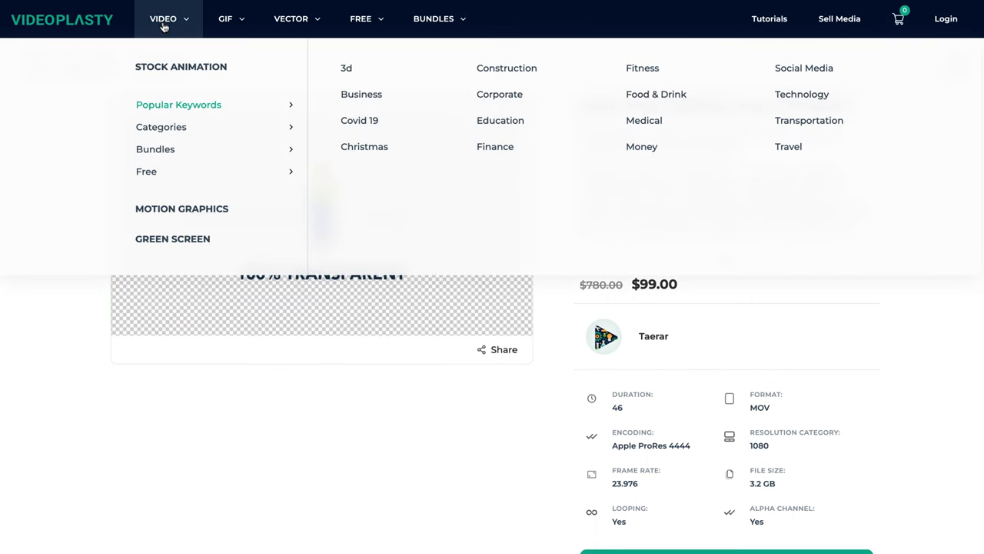
mouse_move(169, 152)
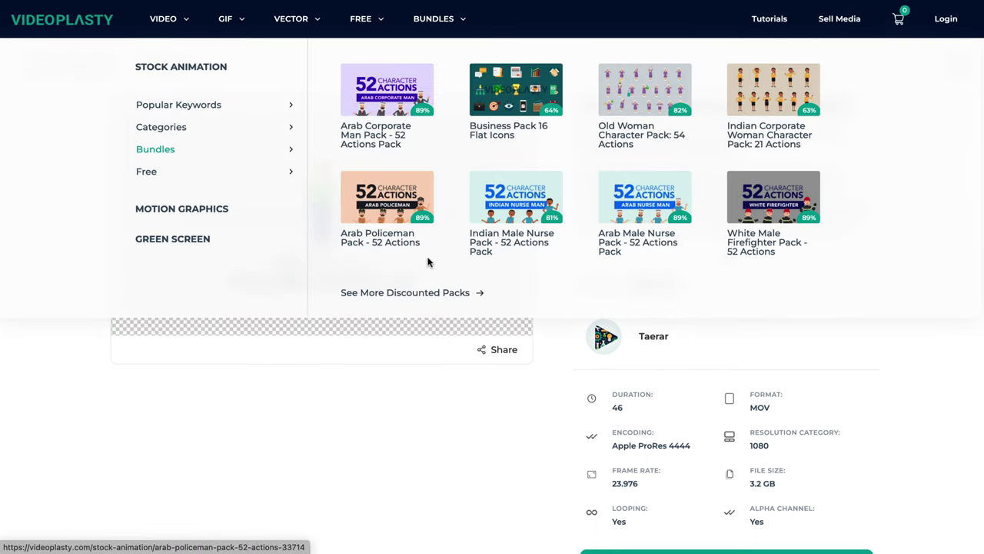
left_click(422, 293)
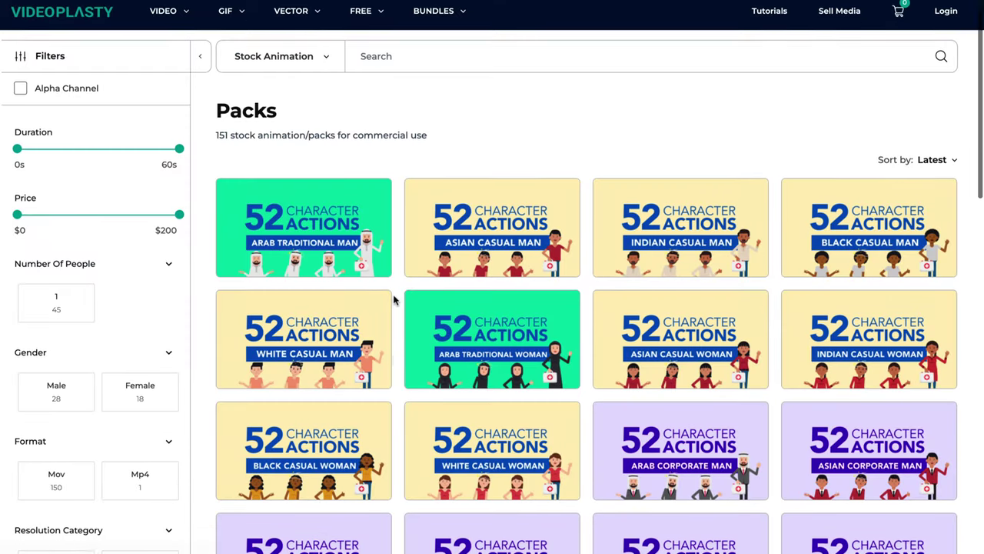
scroll(394, 300, "down", 2)
scroll(394, 300, "down", 2)
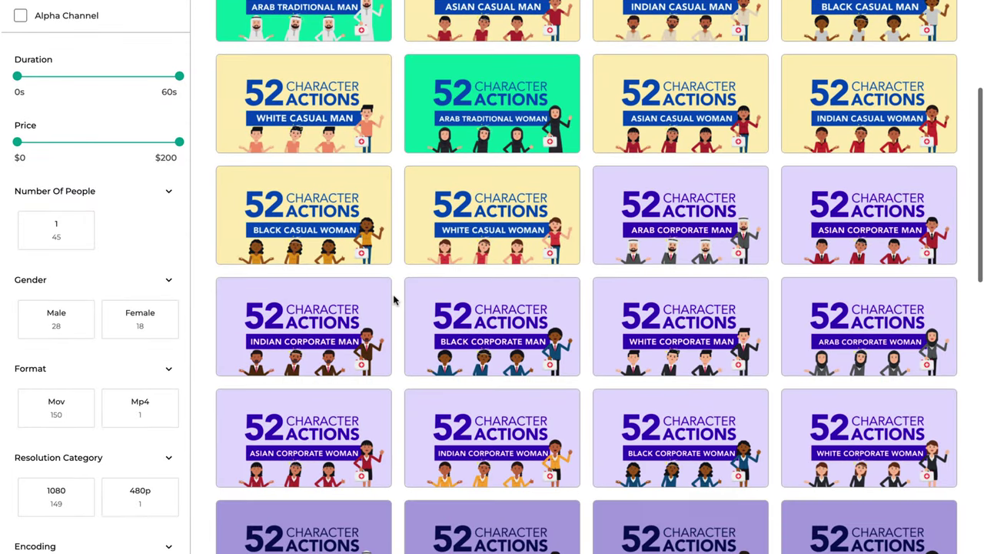
Step: Open the Black Corporate Man Pack - 52 Actions page and scroll to Related Items
left_click(467, 307)
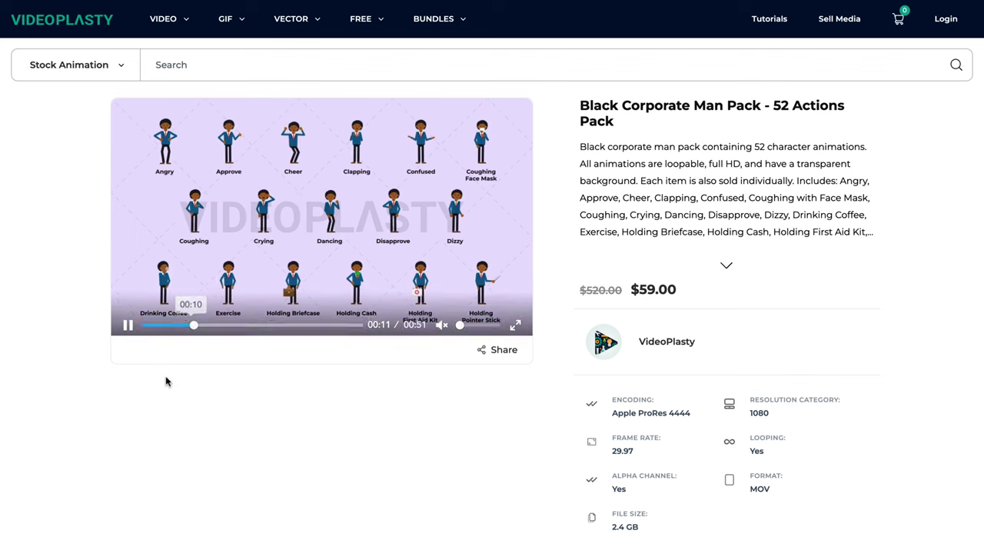
scroll(161, 388, "down", 1)
scroll(96, 397, "down", 6)
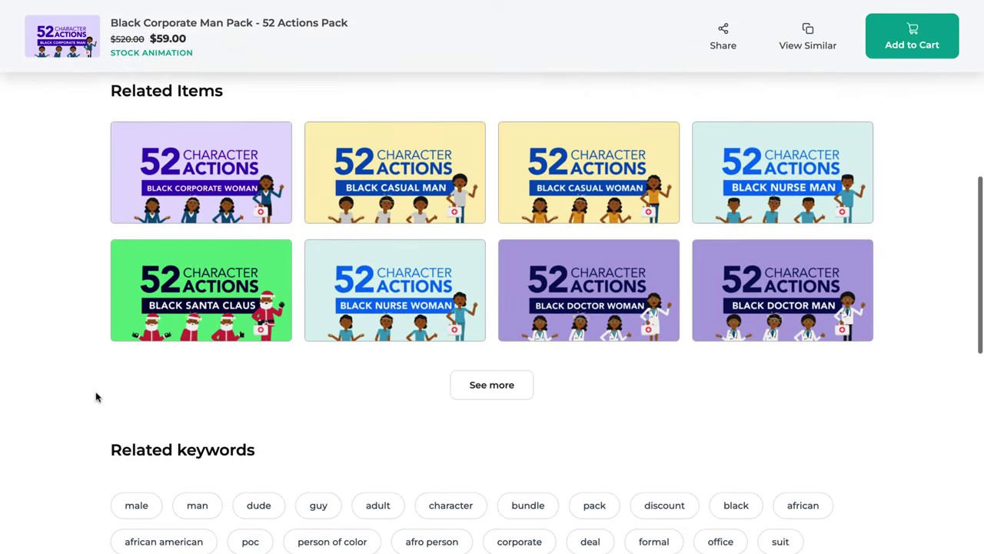